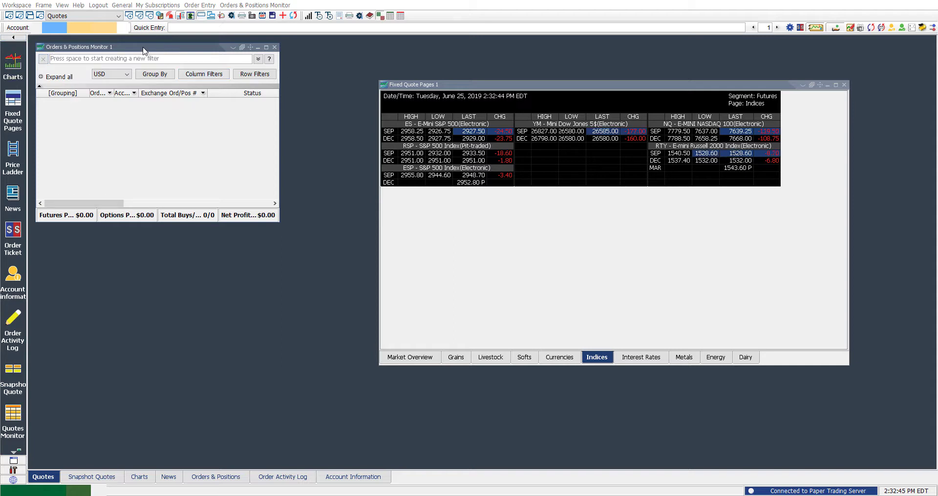
pyautogui.click(19, 5)
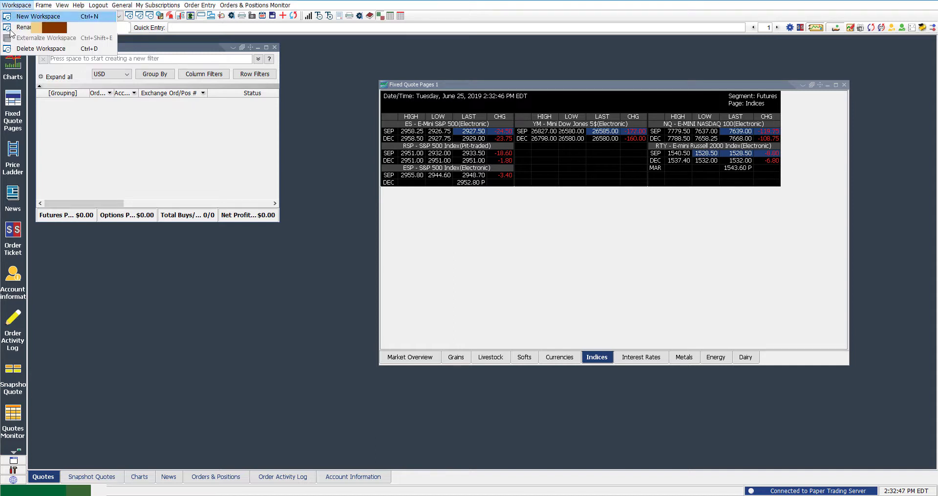
pyautogui.click(169, 52)
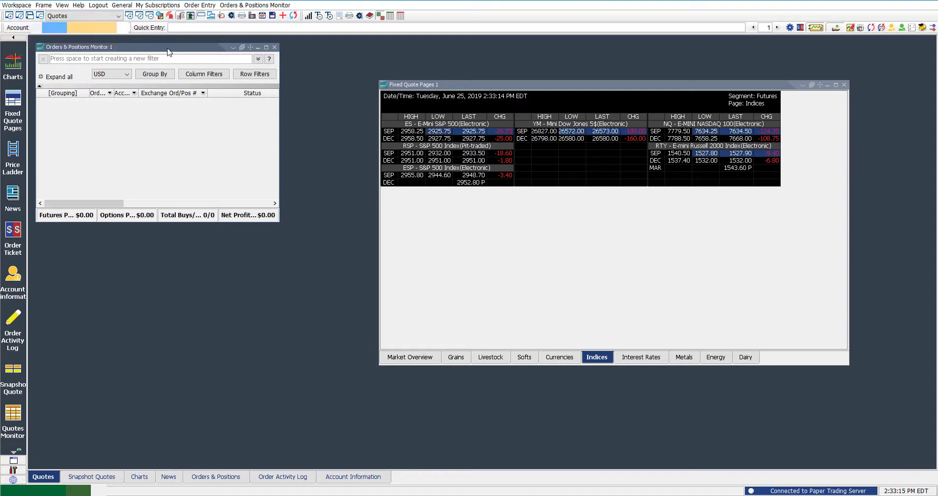
pyautogui.click(17, 6)
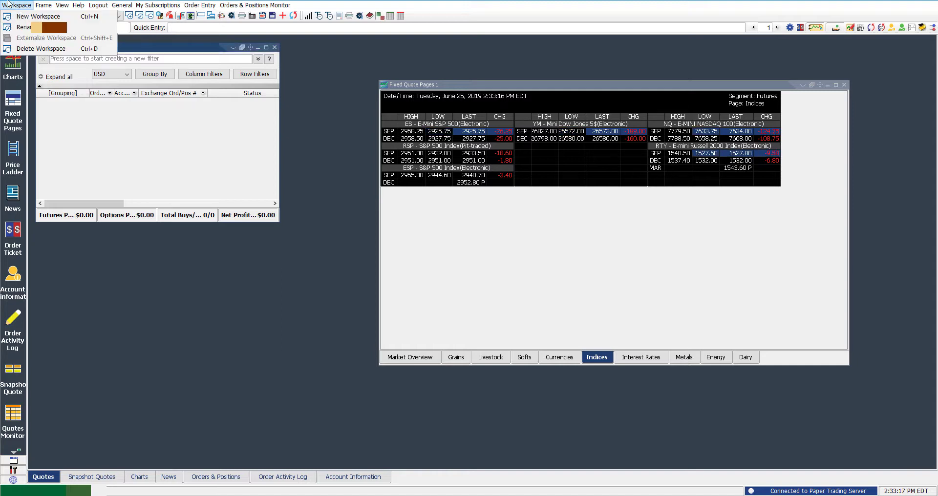
pyautogui.click(166, 53)
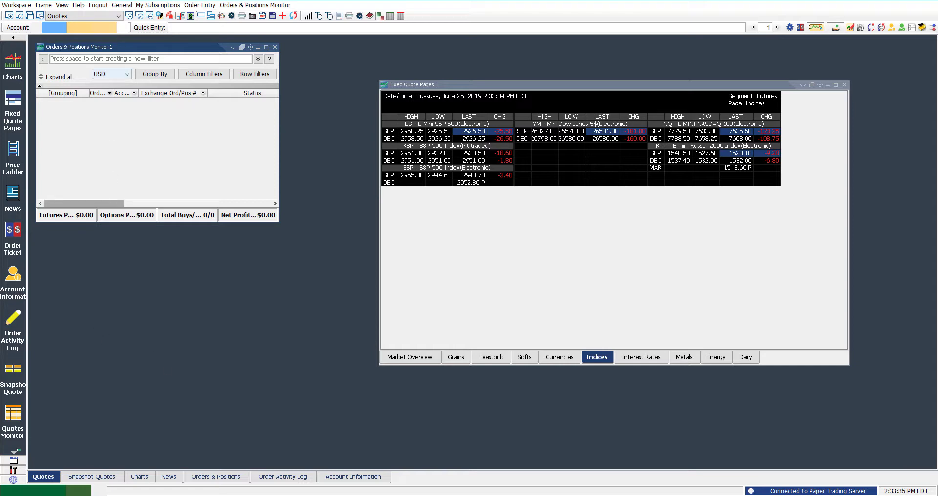
pyautogui.click(118, 17)
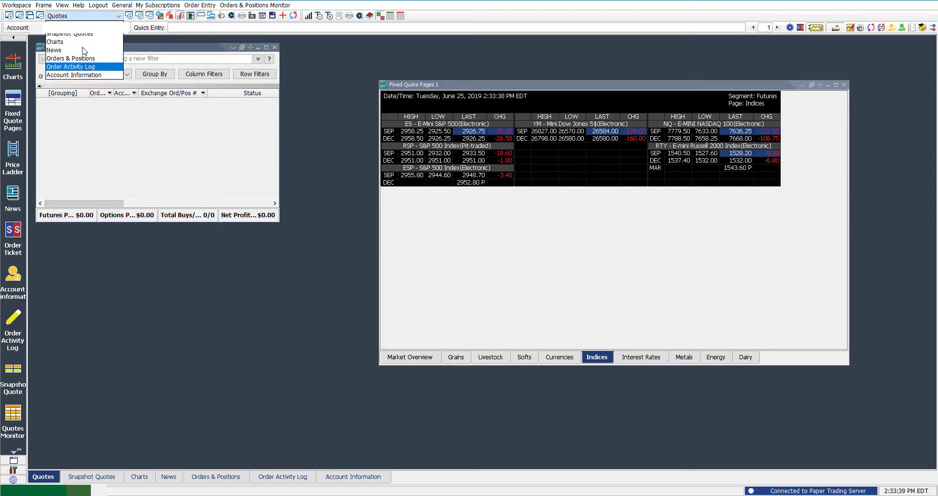
pyautogui.click(84, 16)
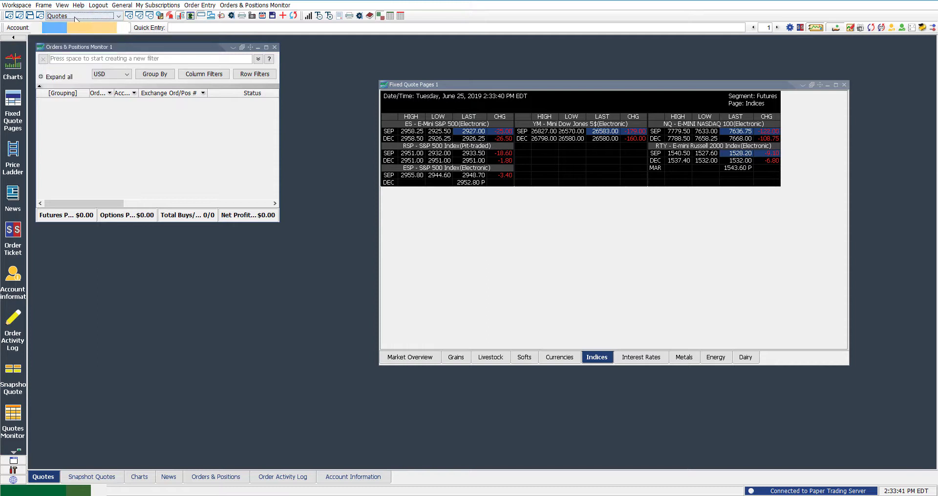
pyautogui.click(116, 17)
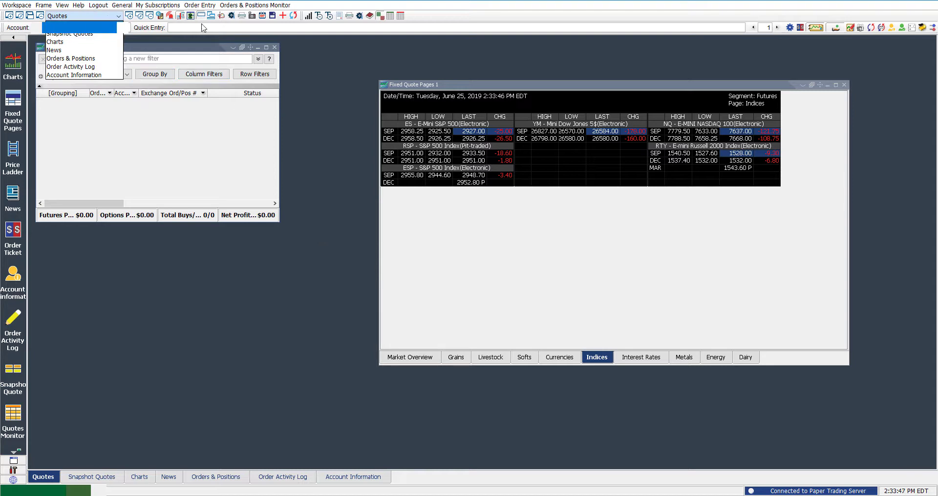
pyautogui.click(359, 93)
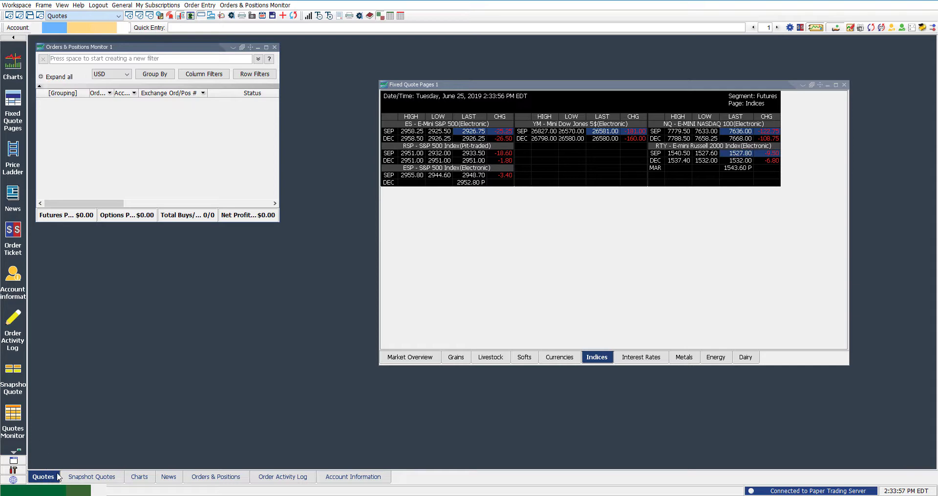
# Step: Look through the Snapshot Quotes, Charts, News, Orders & Positions, Order Activity Log, Account Information and Quotes workspaces
pyautogui.click(92, 477)
pyautogui.click(132, 480)
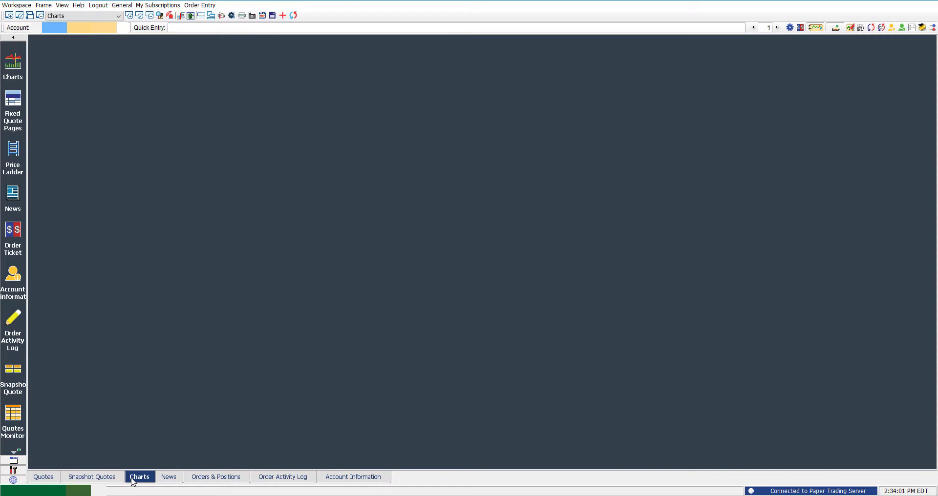
pyautogui.click(177, 480)
pyautogui.click(199, 480)
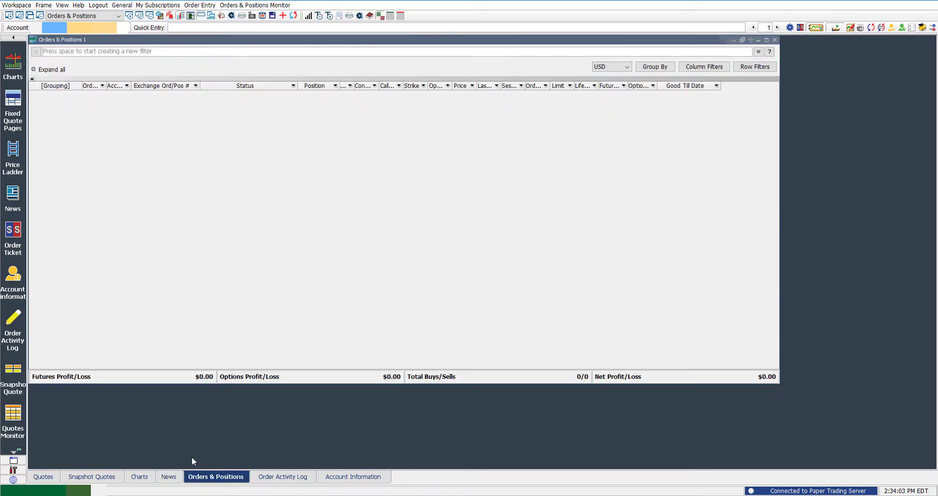
pyautogui.click(272, 476)
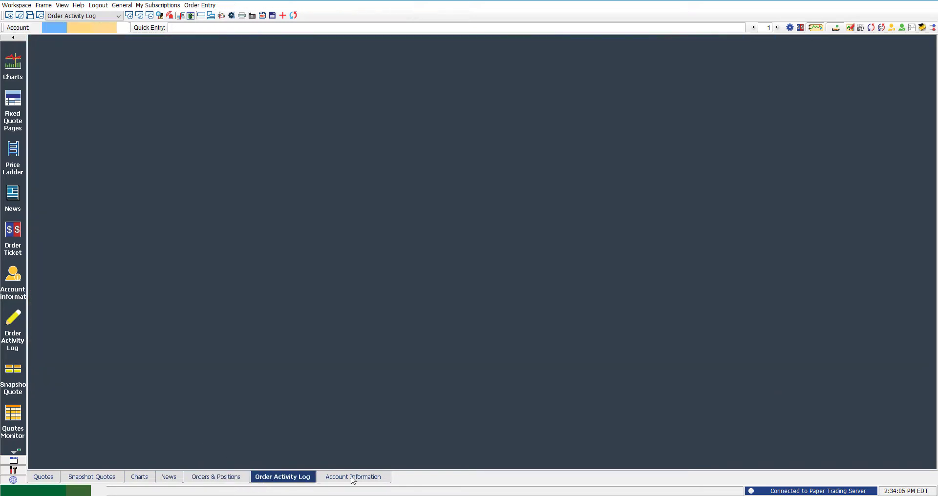
pyautogui.click(362, 477)
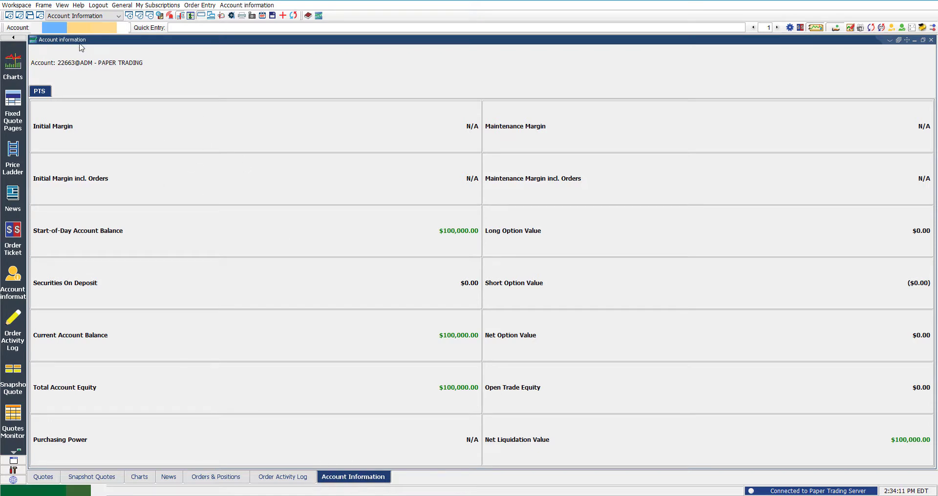
pyautogui.click(33, 478)
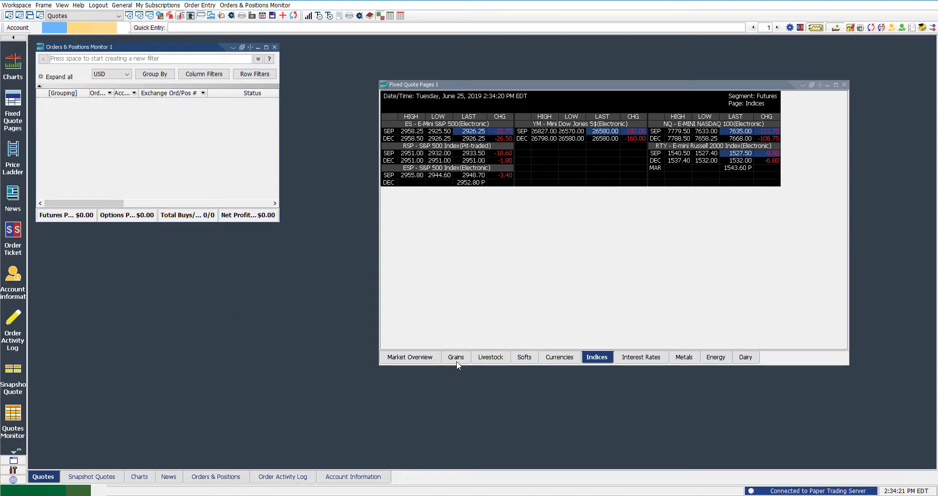
pyautogui.click(131, 478)
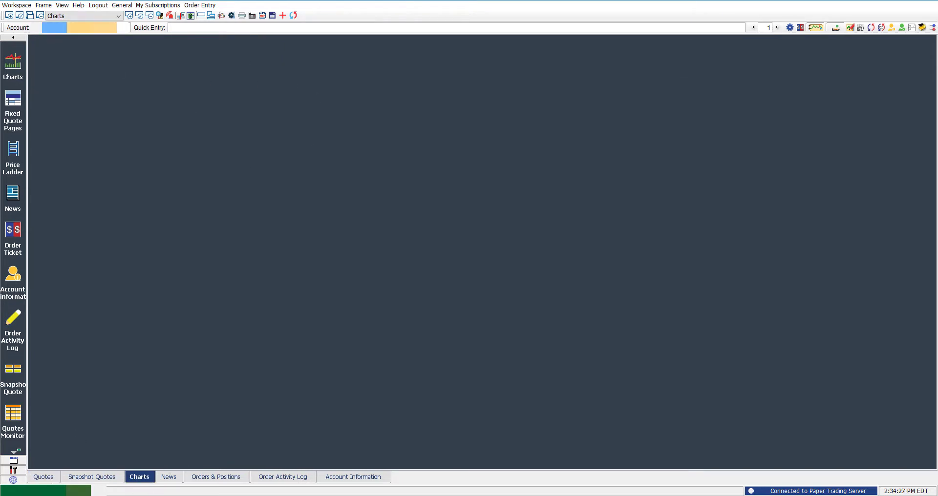
# Step: Add an internal Charts frame to the Quotes workspace with a daily chart of the ES September 2019 contract (ESU19)
pyautogui.click(35, 477)
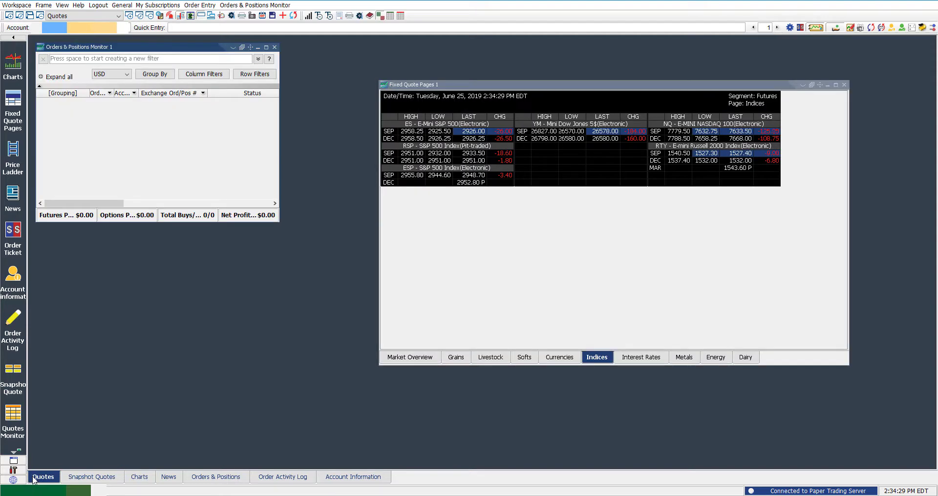
pyautogui.click(129, 15)
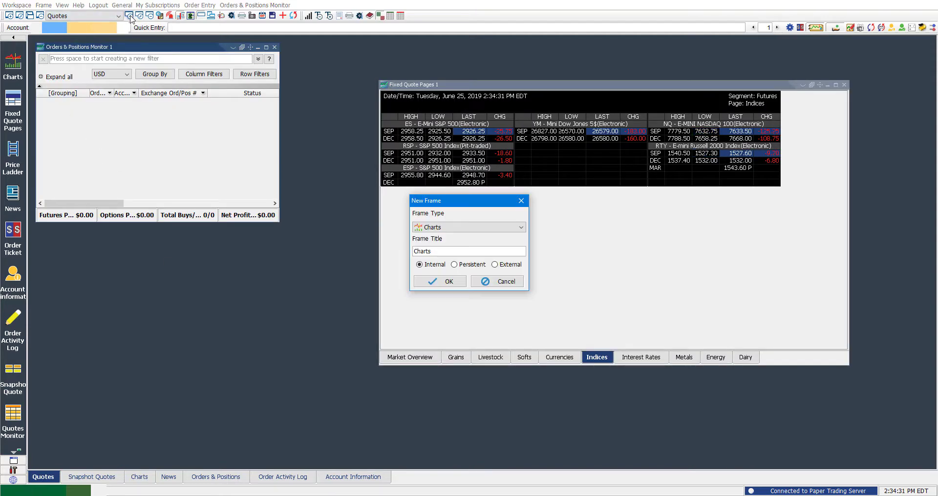
pyautogui.click(445, 282)
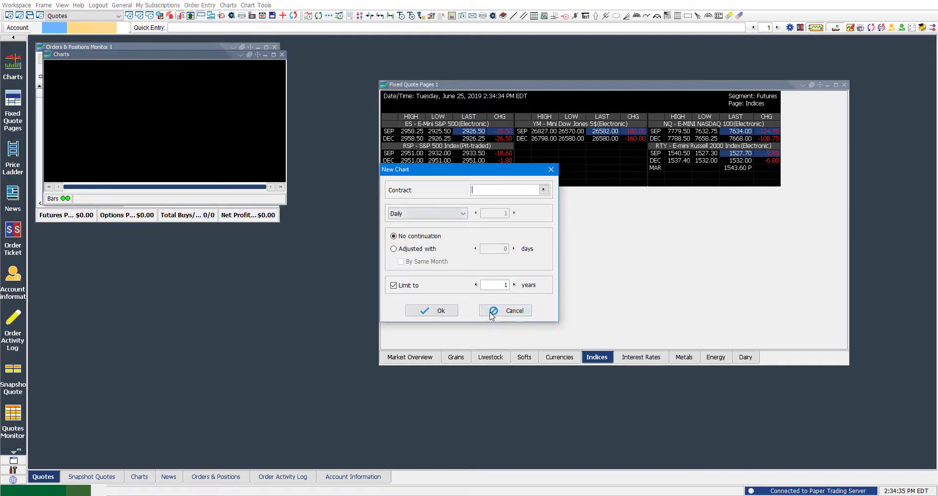
pyautogui.write('ES')
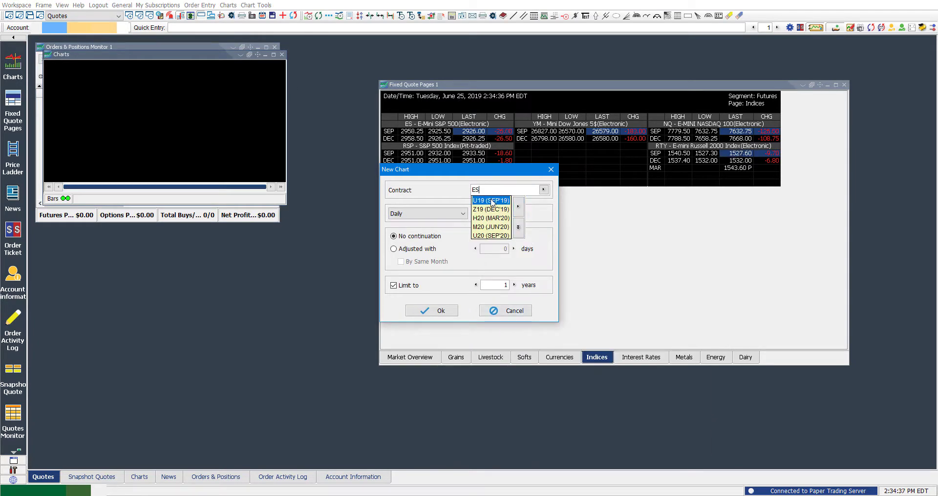
pyautogui.press('Return')
pyautogui.click(425, 312)
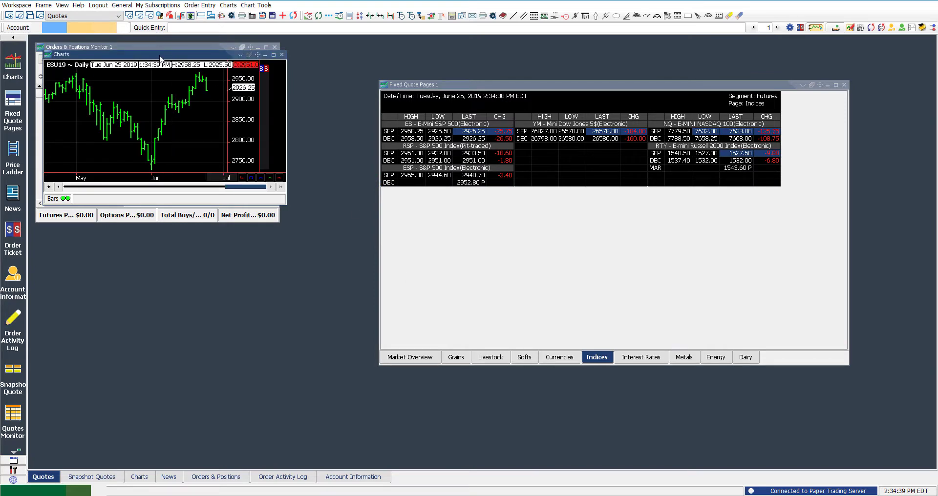
# Step: Move the ESU19 chart frame toward the middle of the Quotes workspace and permanently delete it
pyautogui.moveTo(122, 54); pyautogui.dragTo(291, 94)
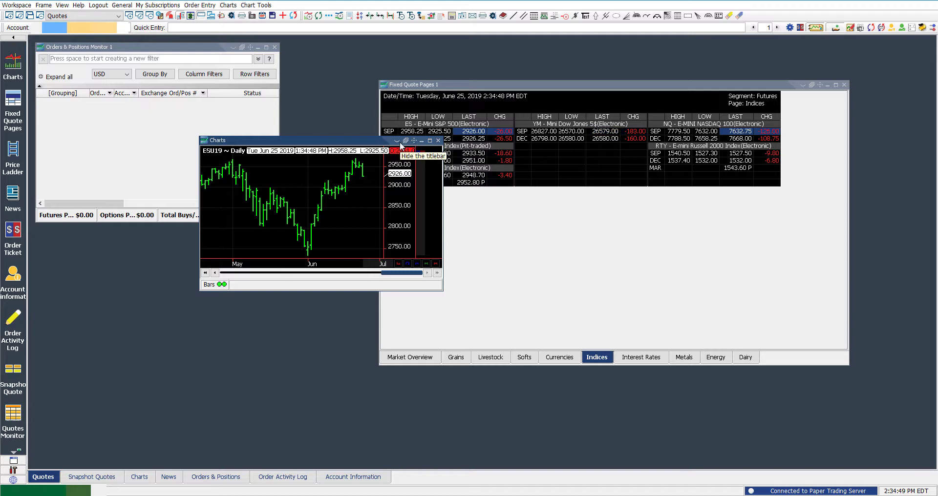
pyautogui.click(437, 141)
pyautogui.click(430, 261)
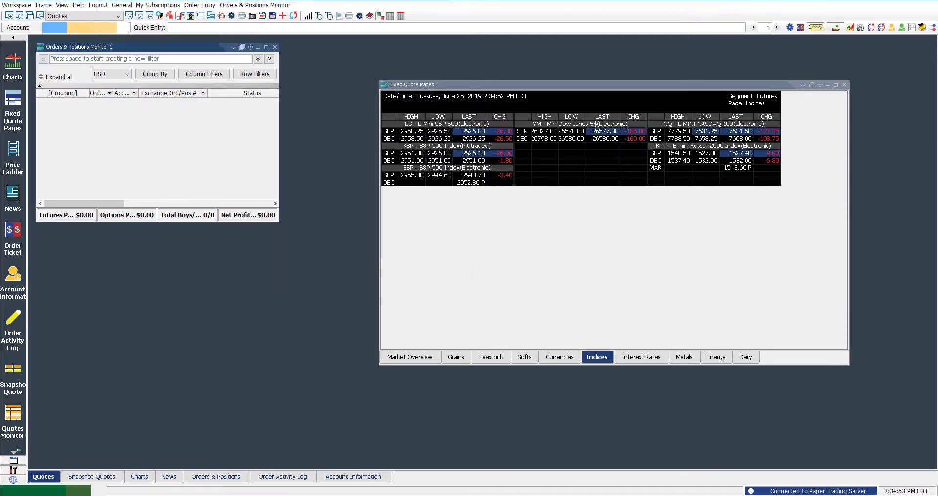
# Step: Add an internal frame with a daily ESU19 chart to the Charts workspace, and permanently delete that frame
pyautogui.click(142, 477)
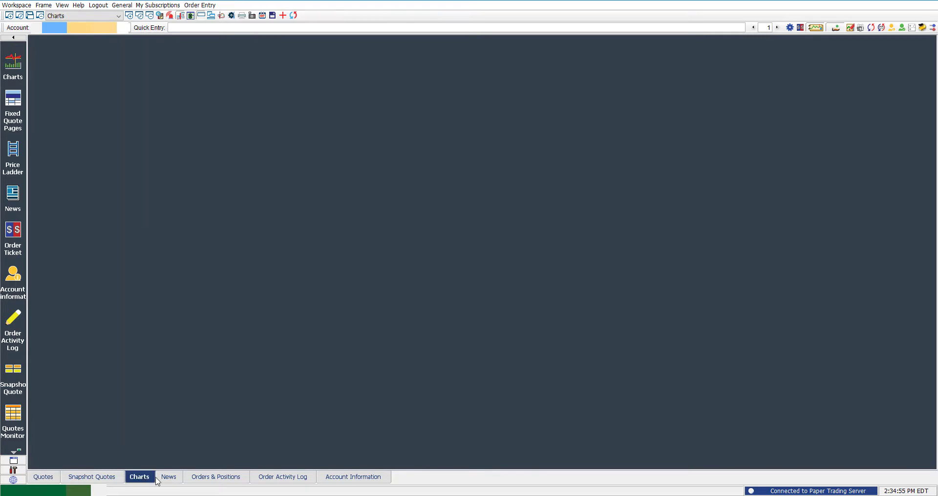
pyautogui.click(129, 16)
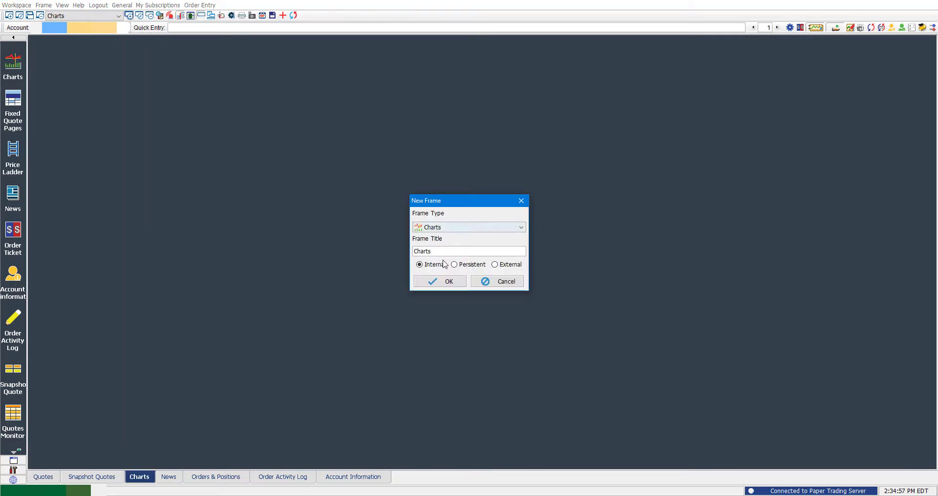
pyautogui.click(443, 282)
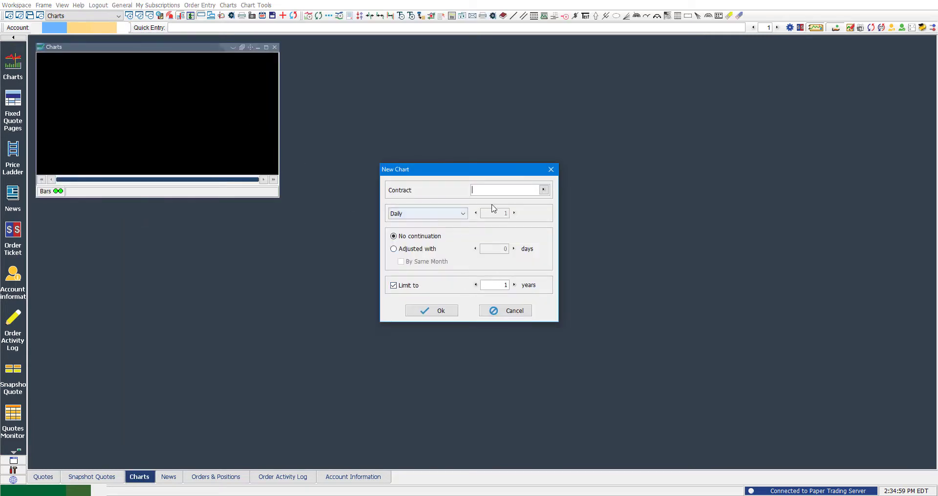
pyautogui.write('ES')
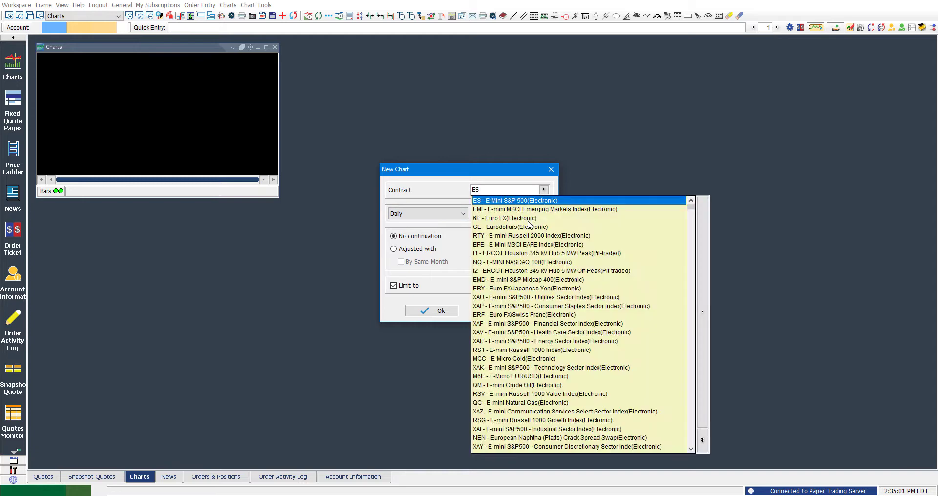
pyautogui.click(496, 202)
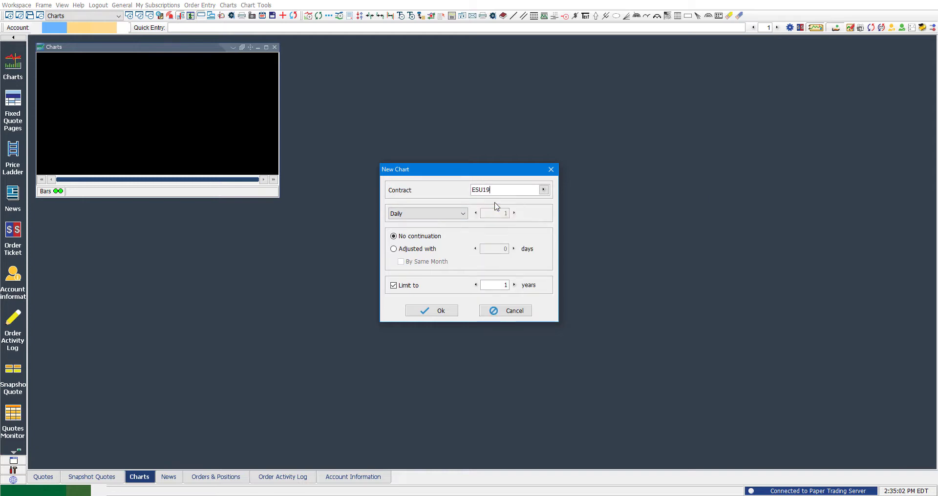
pyautogui.click(437, 315)
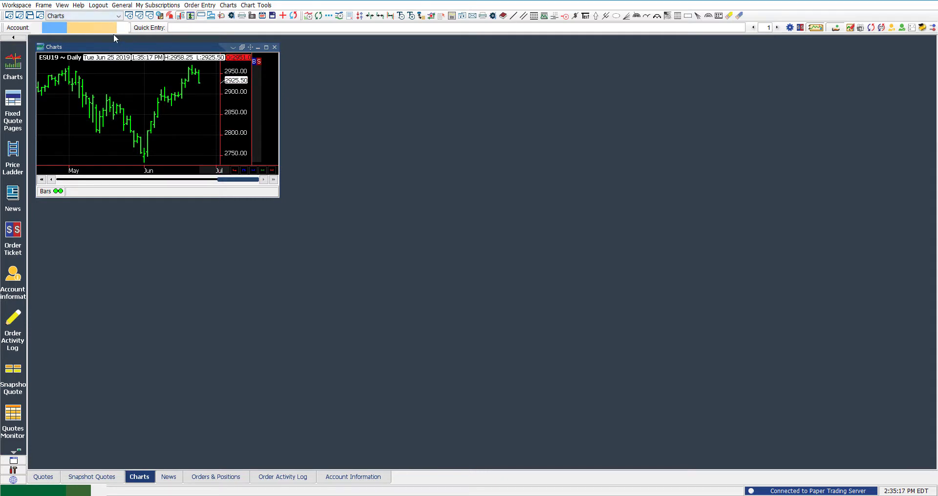
pyautogui.click(275, 47)
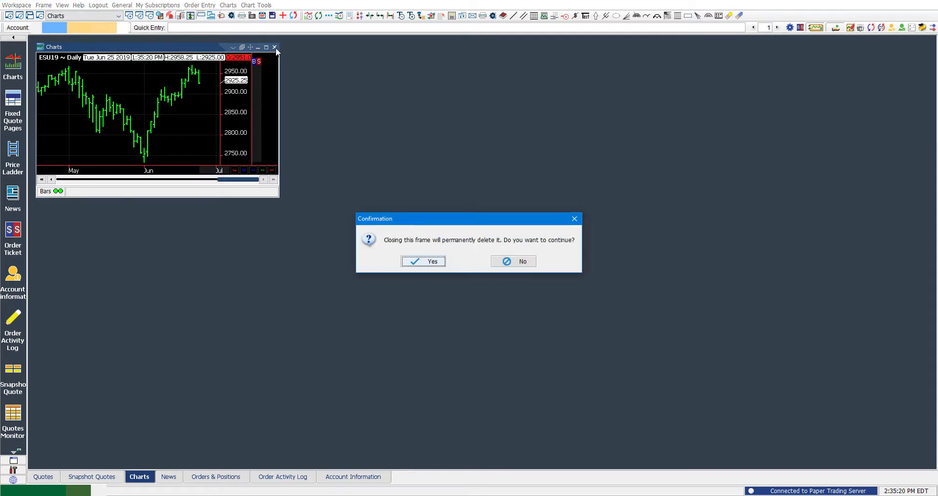
pyautogui.click(419, 262)
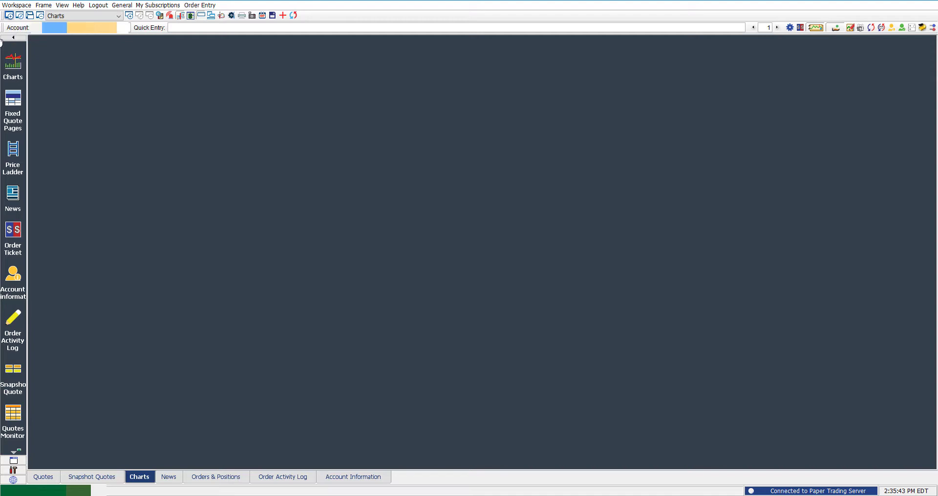
# Step: Create a new workspace from the regular template "Five Frames - 2 Top, 3 Bottom", previewing the Trading Workspace template along the way
pyautogui.click(11, 17)
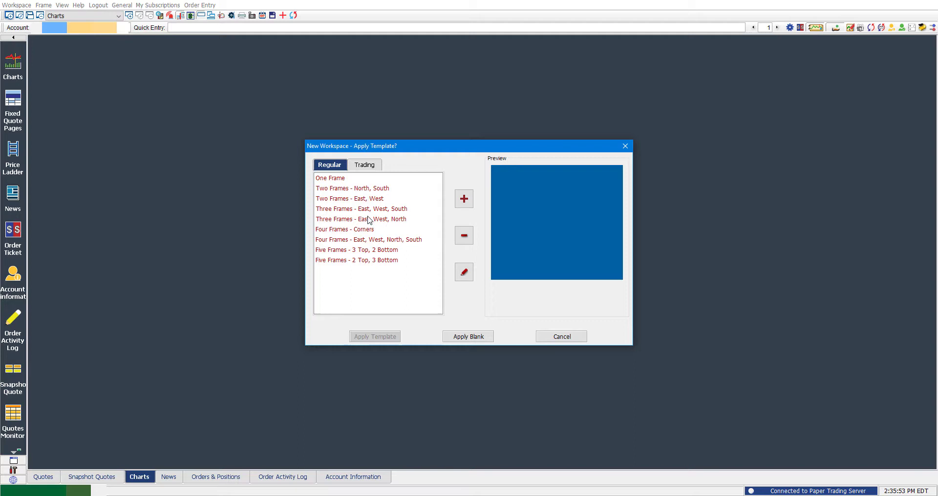
pyautogui.click(389, 261)
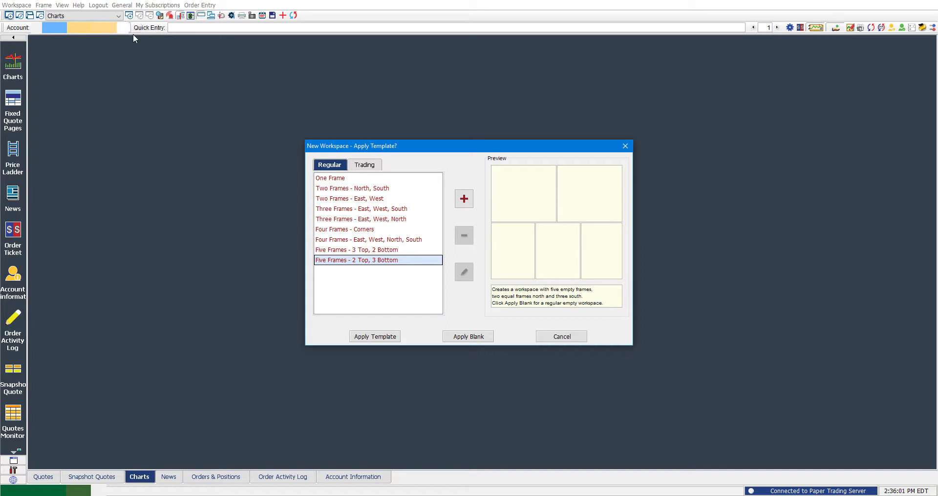
pyautogui.moveTo(402, 147); pyautogui.dragTo(390, 158)
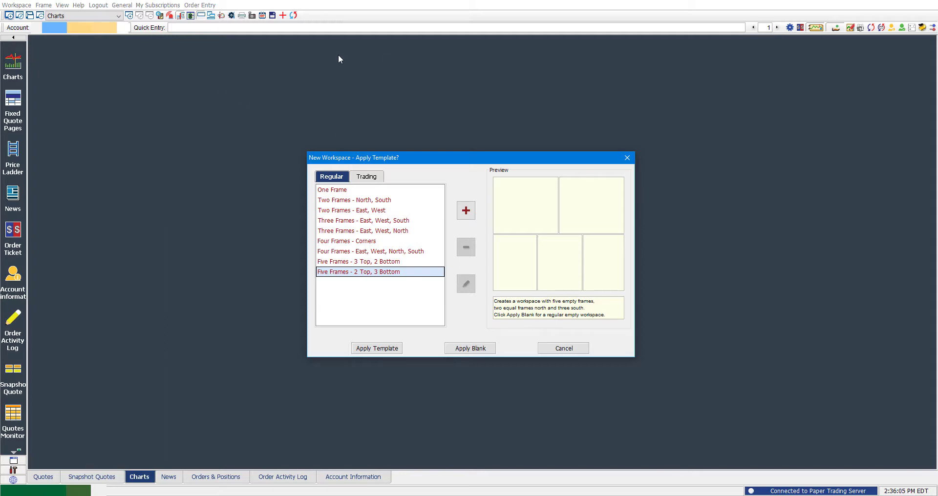
pyautogui.click(367, 178)
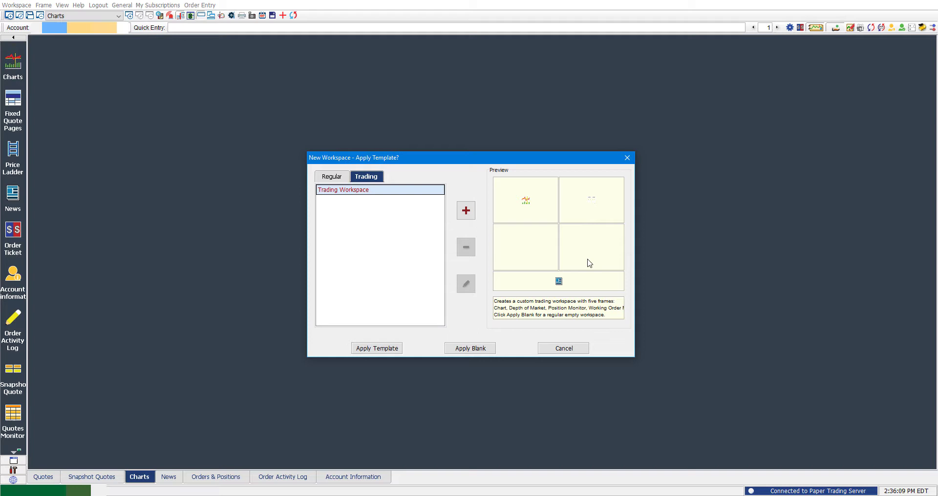
pyautogui.click(322, 177)
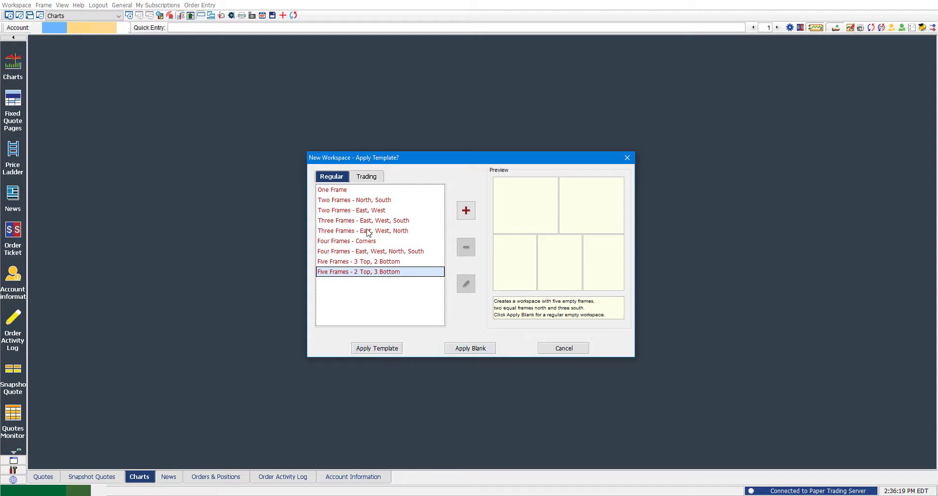
pyautogui.click(379, 351)
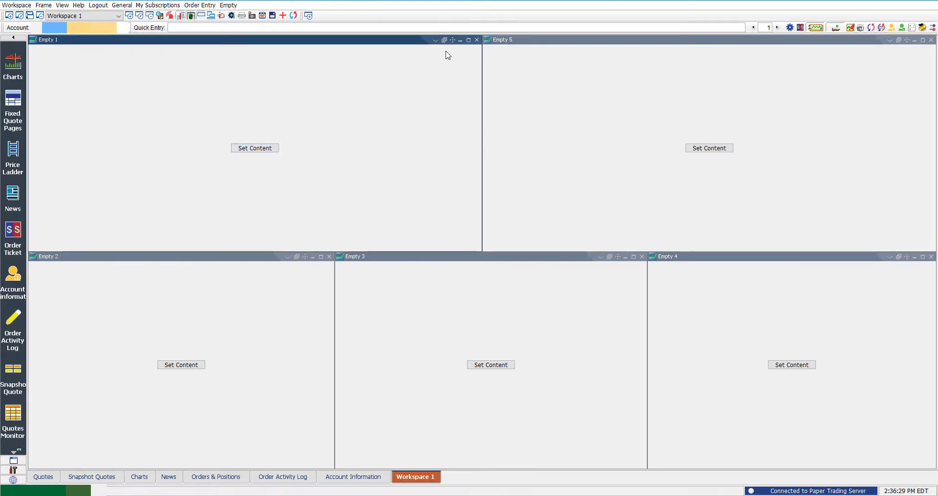
# Step: Set the Empty 1 frame's content to Charts and load a daily chart of the ES September 2019 contract, limited to 1 year
pyautogui.click(270, 149)
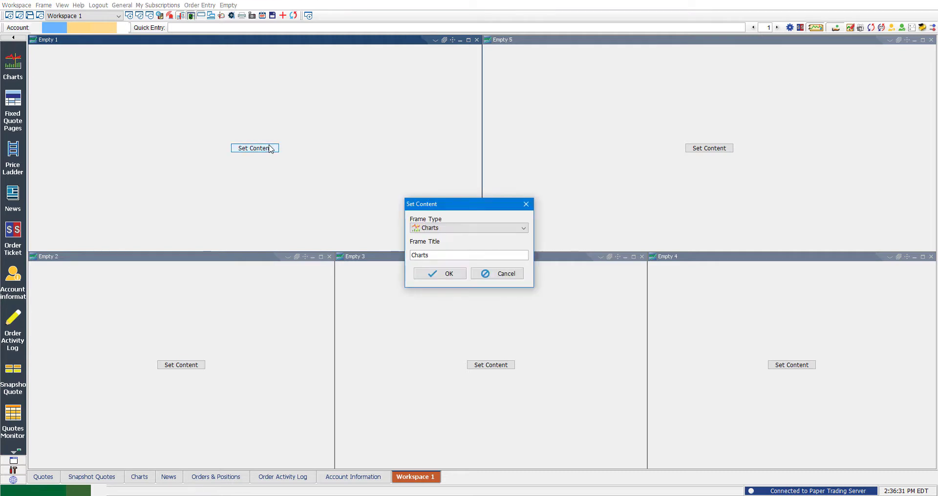
pyautogui.click(447, 274)
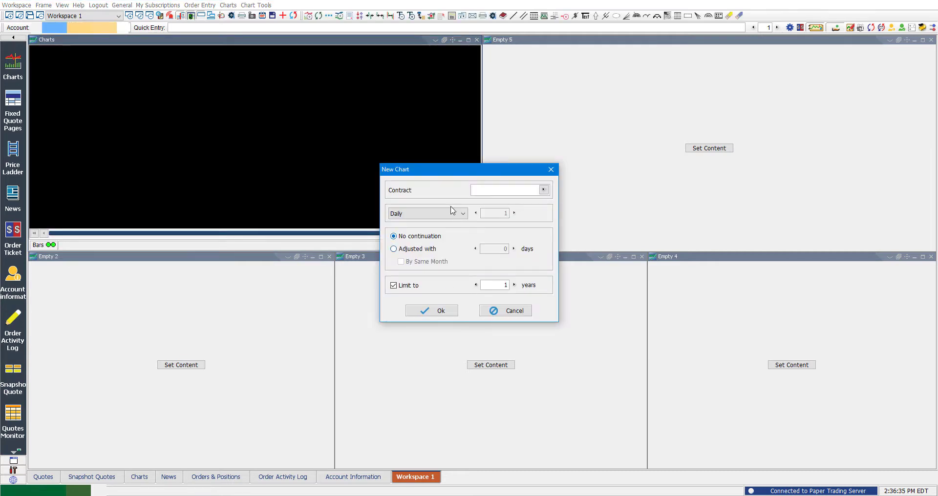
pyautogui.write('ES')
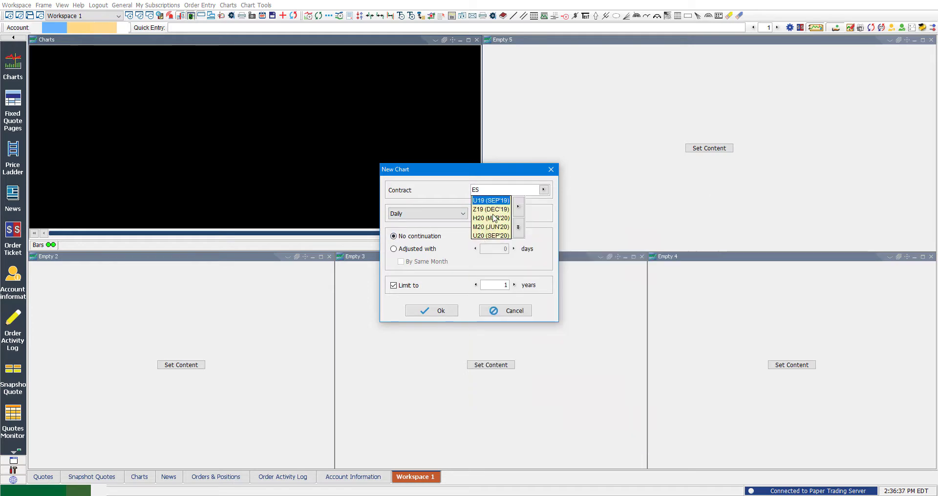
pyautogui.click(498, 203)
pyautogui.click(441, 313)
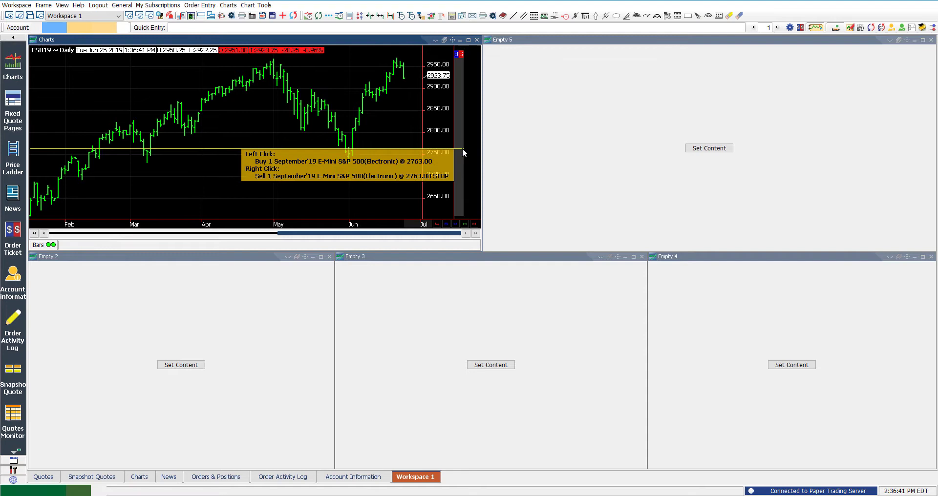
# Step: Set the Empty 5 frame's content to Snapshot Quote, titled Snapshot Quote 2, and enter contract ESU19 in its first row
pyautogui.click(706, 150)
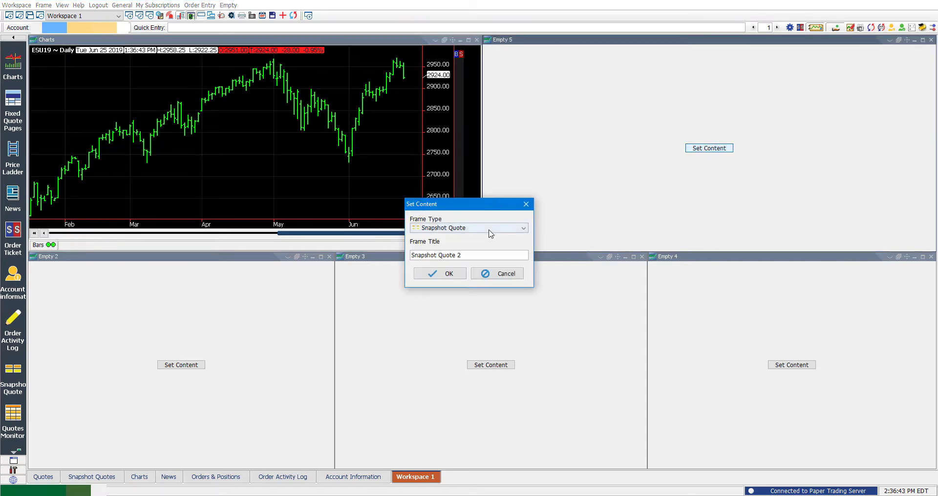
pyautogui.click(448, 274)
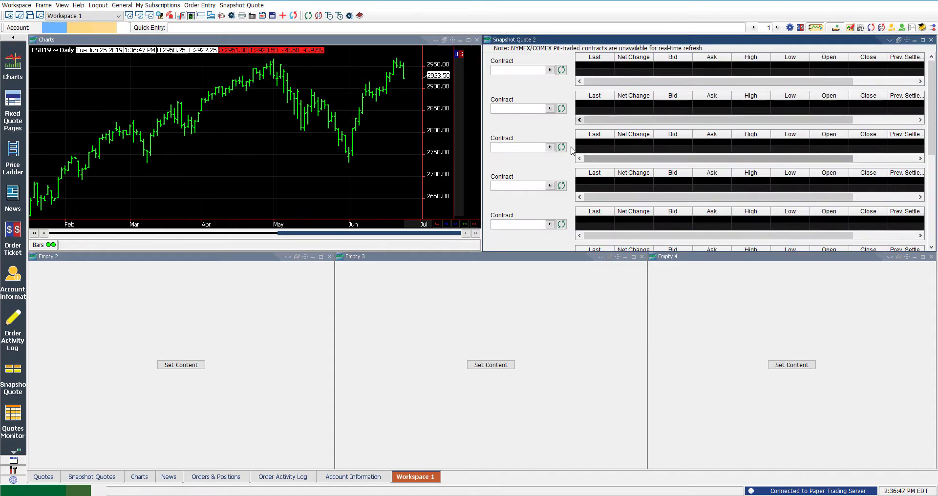
pyautogui.click(528, 76)
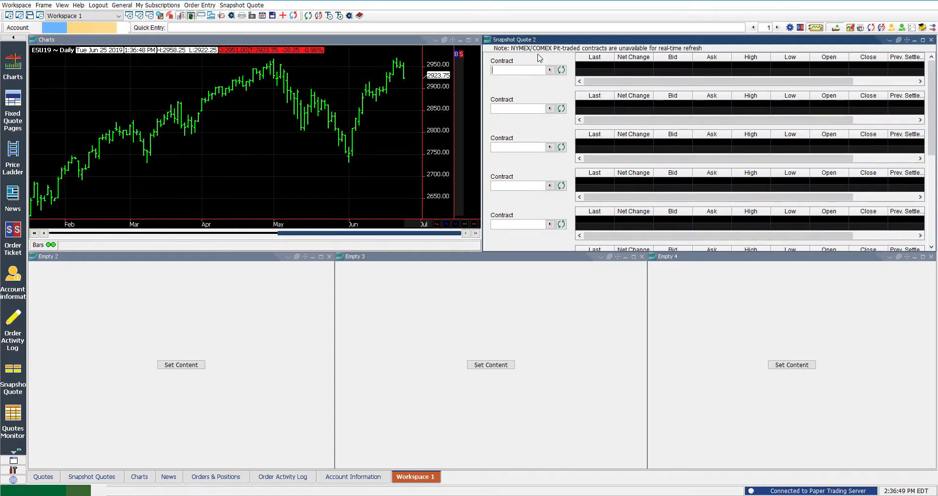
pyautogui.write('ESU19')
pyautogui.click(526, 86)
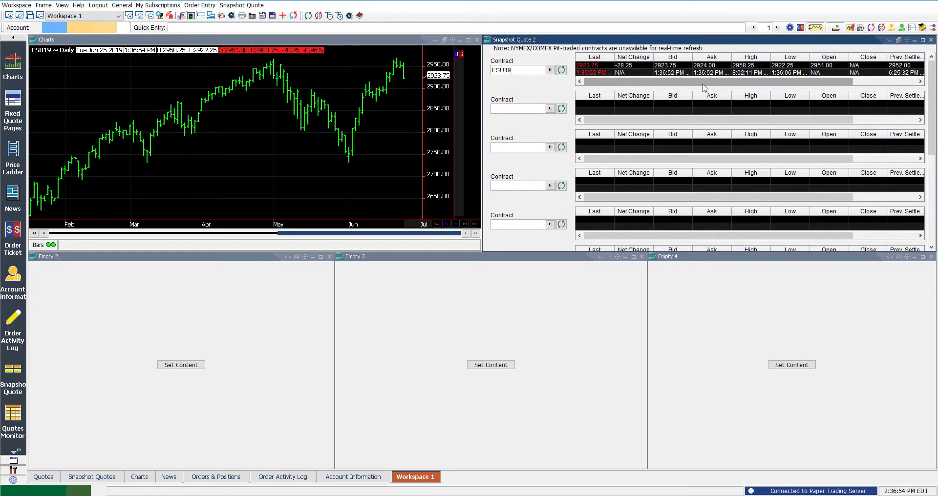
# Step: Set the Empty 2 frame's content to Quotes Monitor and add the ESU19 contract in the first row of its table
pyautogui.click(202, 366)
pyautogui.click(491, 229)
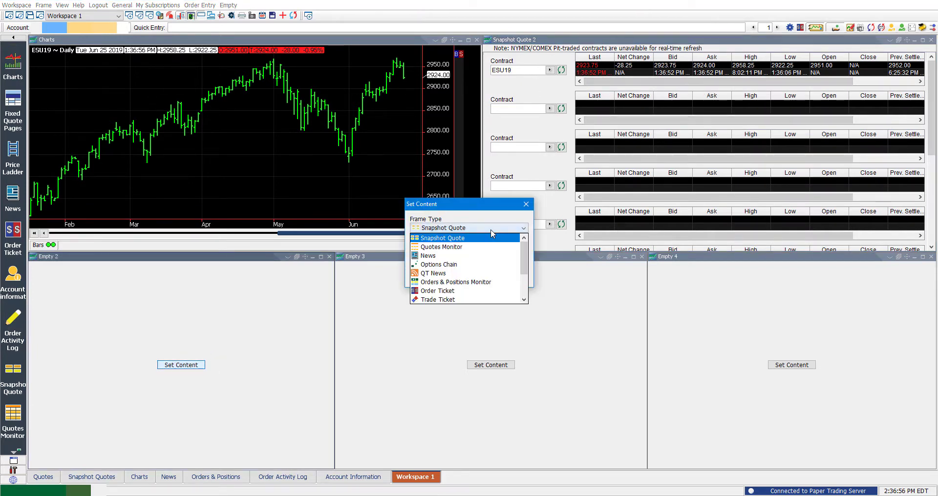
pyautogui.click(454, 254)
pyautogui.click(423, 275)
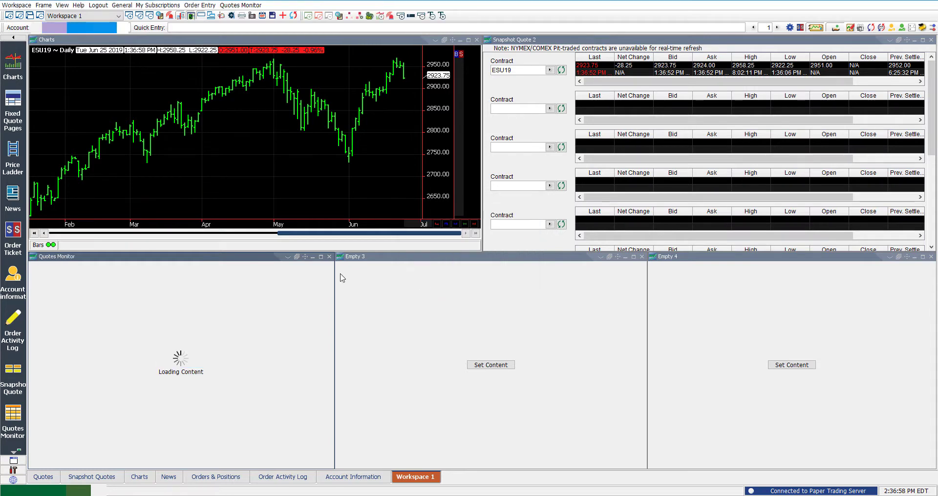
pyautogui.click(52, 275)
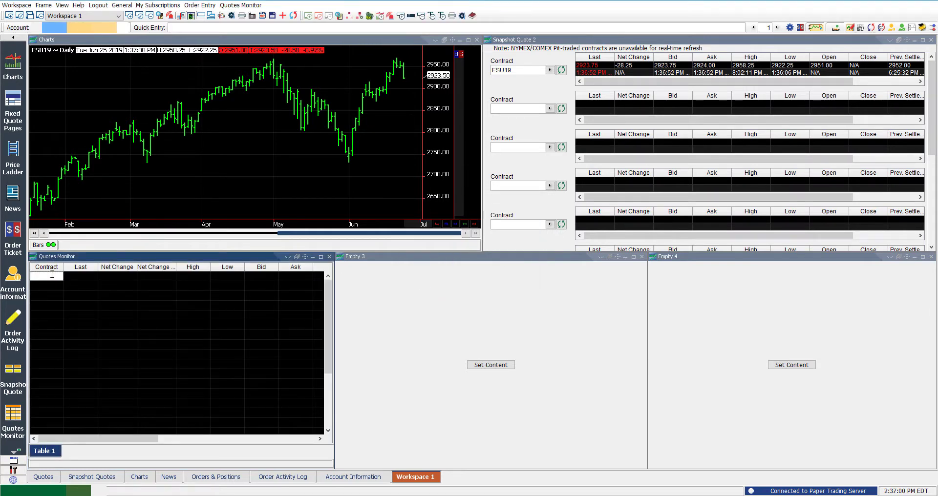
pyautogui.write('es')
pyautogui.click(49, 288)
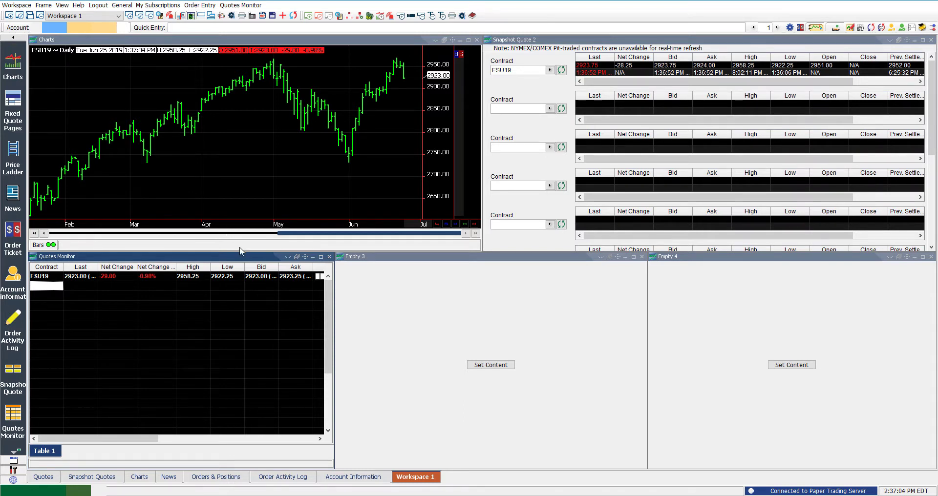
# Step: Set the Empty 3 frame's content to Order Activity Log
pyautogui.click(507, 366)
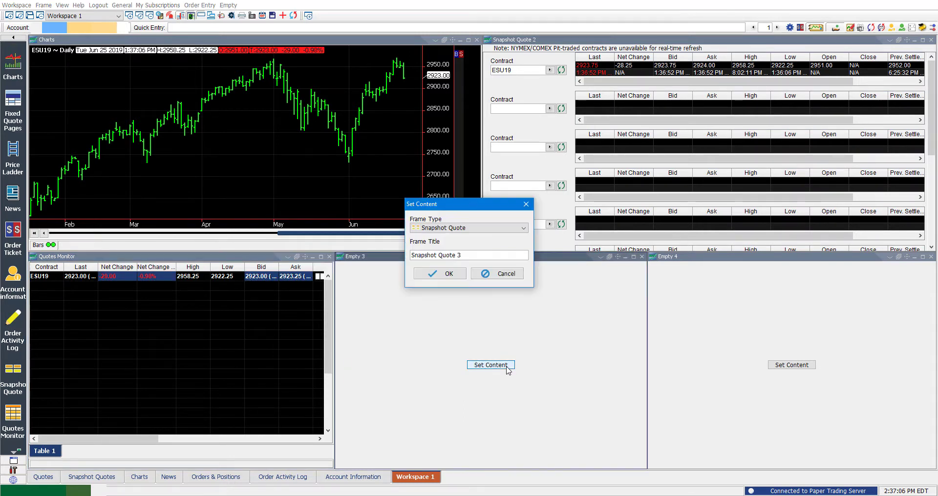
pyautogui.click(460, 229)
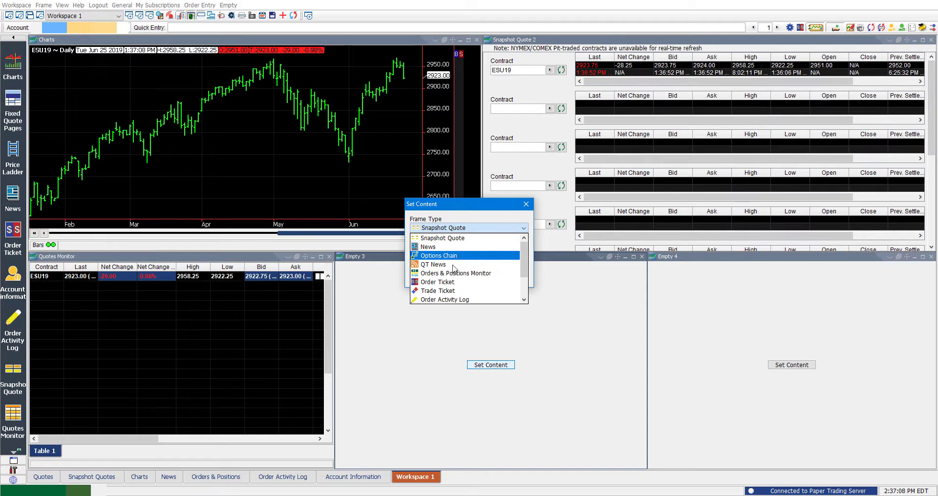
pyautogui.scroll(-1, 454, 271)
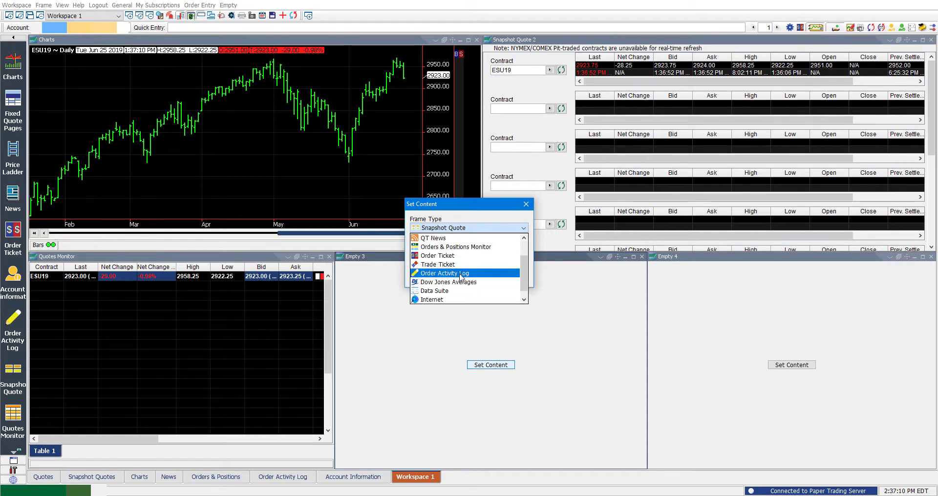
pyautogui.click(460, 274)
pyautogui.click(446, 328)
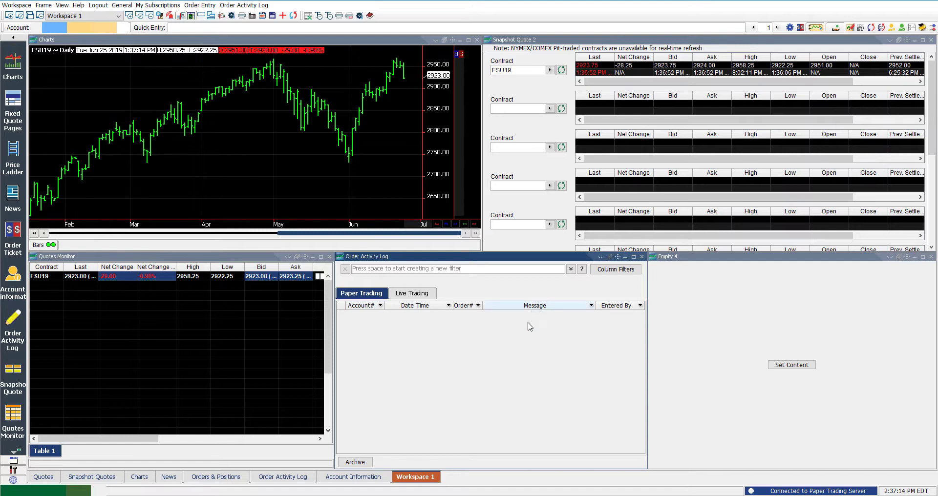
# Step: Rename Workspace 1 as ES
pyautogui.rightClick(415, 477)
pyautogui.moveTo(414, 481)
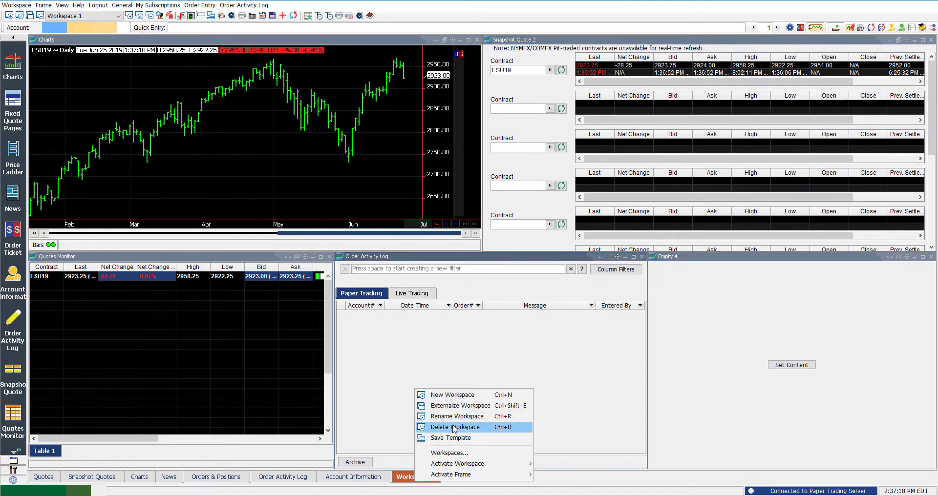
pyautogui.click(513, 416)
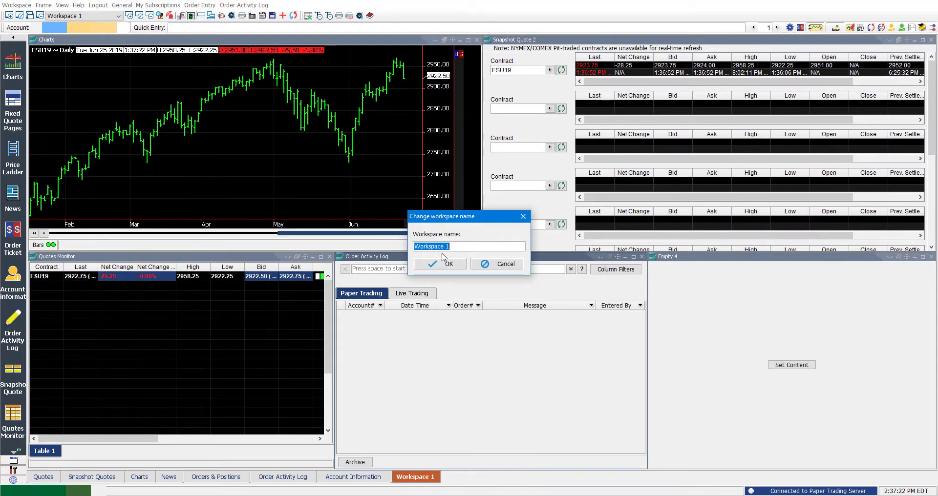
pyautogui.write('ES')
pyautogui.click(444, 259)
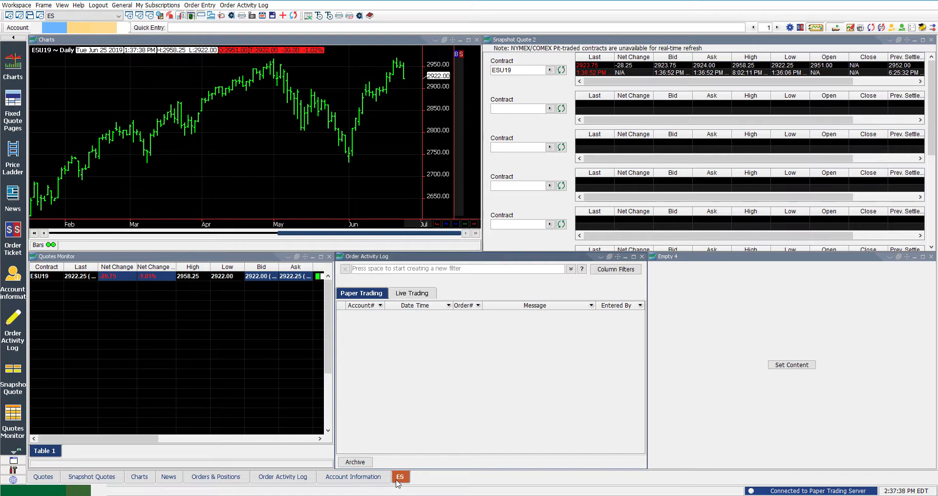
# Step: Open the Workspaces manager, select the Quotes workspace to review the activate, delete and rename options, and close the manager
pyautogui.rightClick(401, 481)
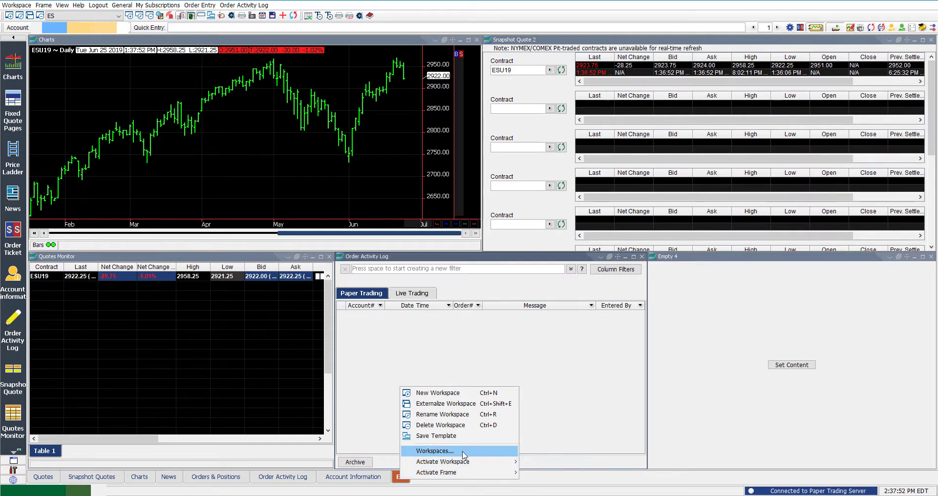
pyautogui.click(463, 451)
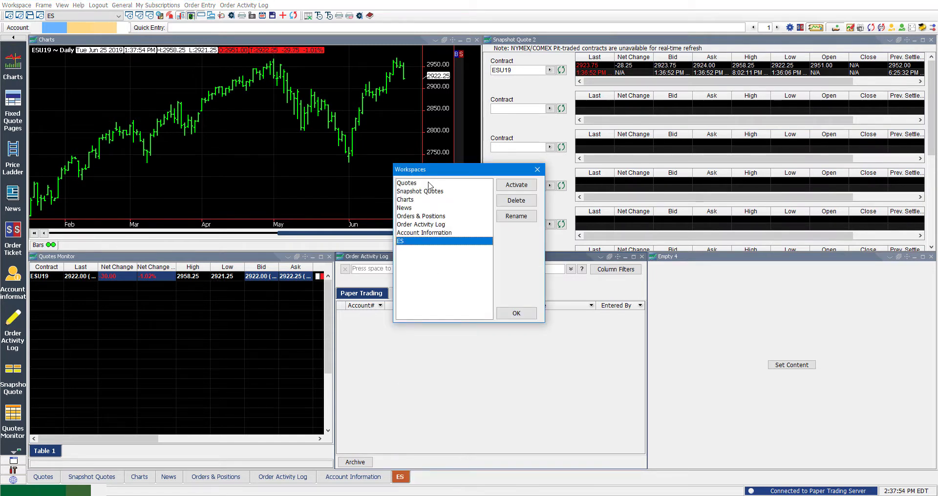
pyautogui.click(407, 184)
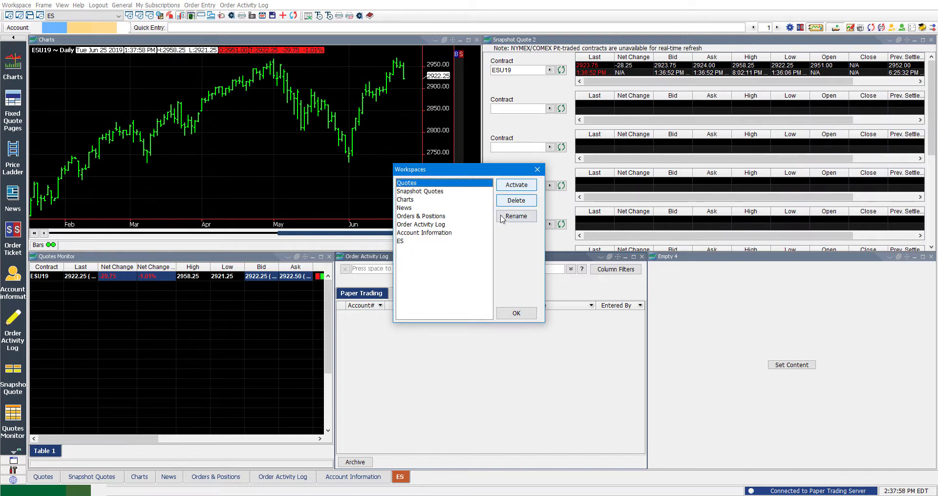
pyautogui.click(520, 316)
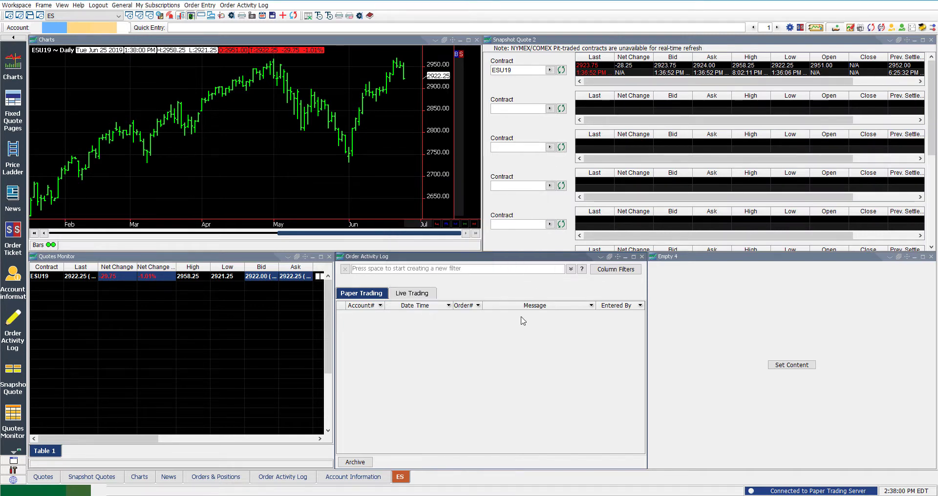